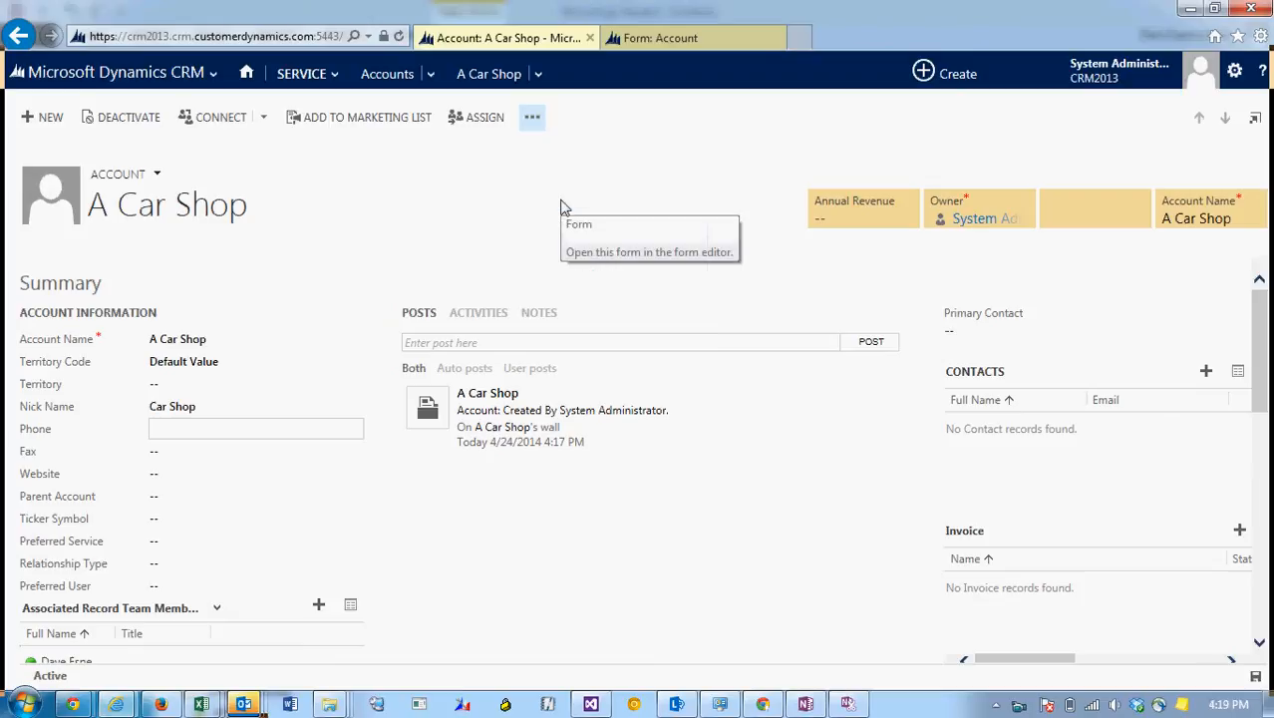
# Reload the Account form editor, discarding unsaved changes, and view the field properties of Account Name
pyautogui.click(674, 42)
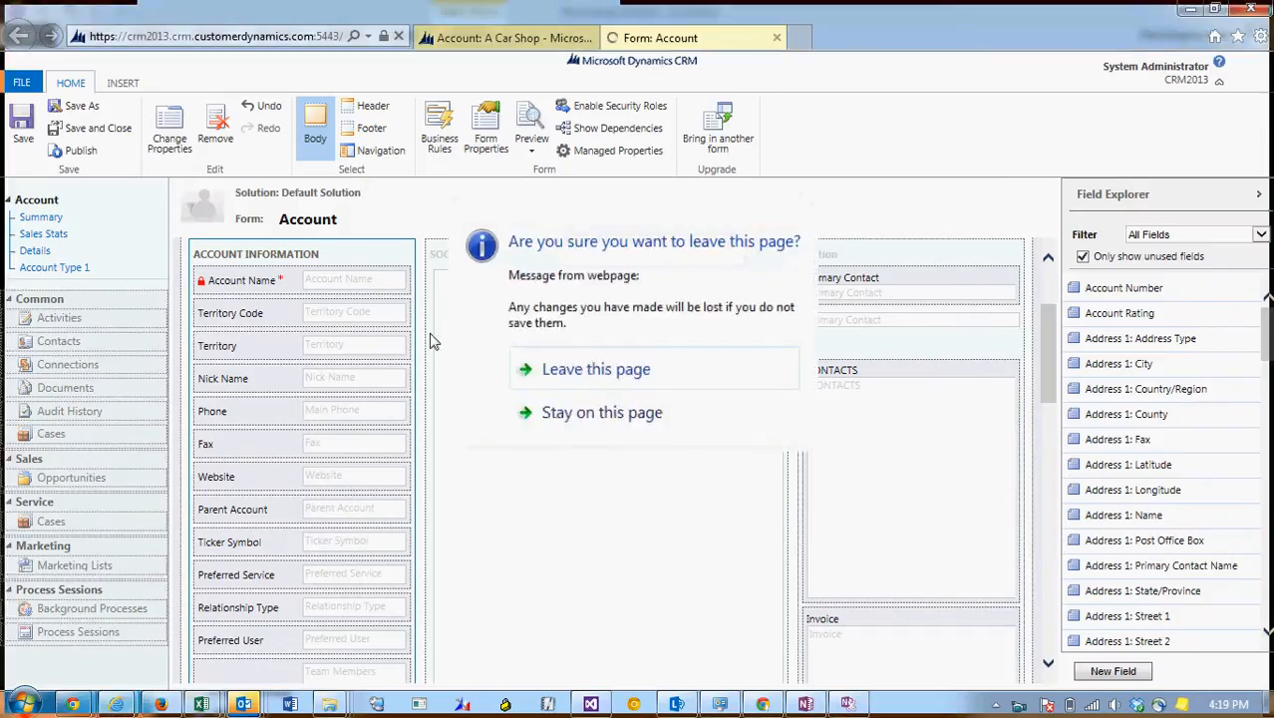
pyautogui.press('Return')
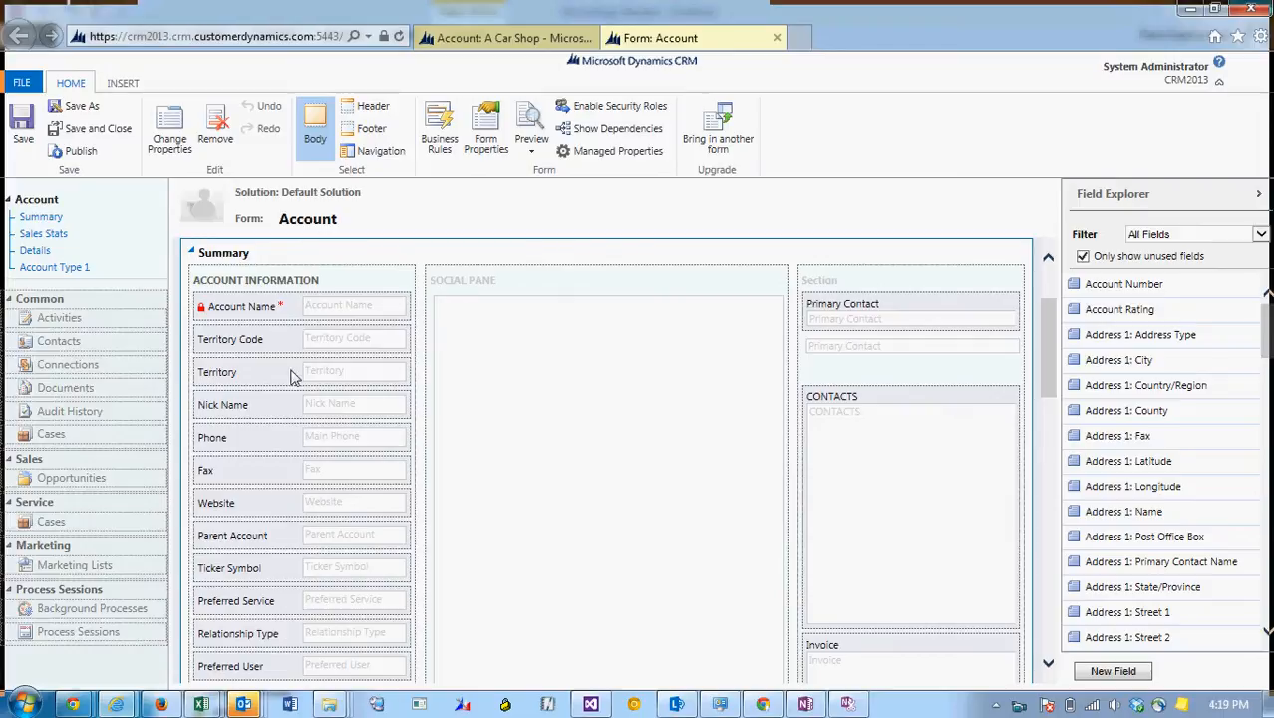
pyautogui.doubleClick(334, 304)
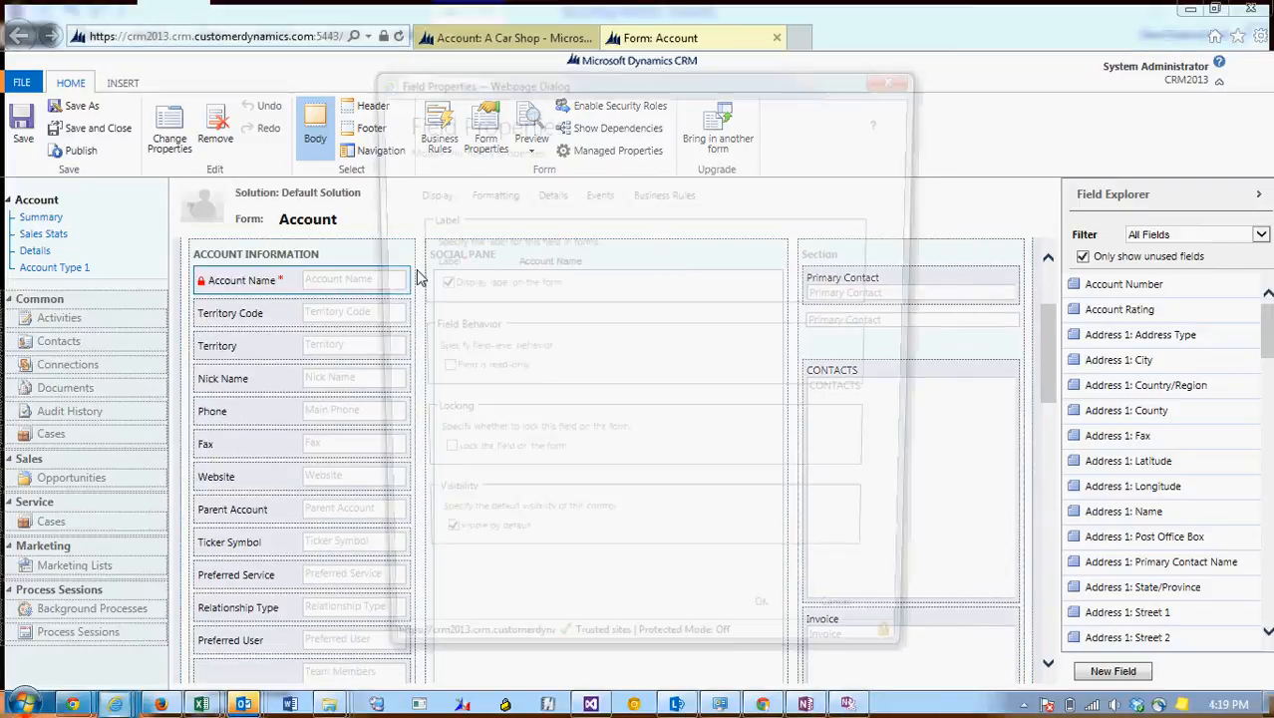
pyautogui.click(900, 75)
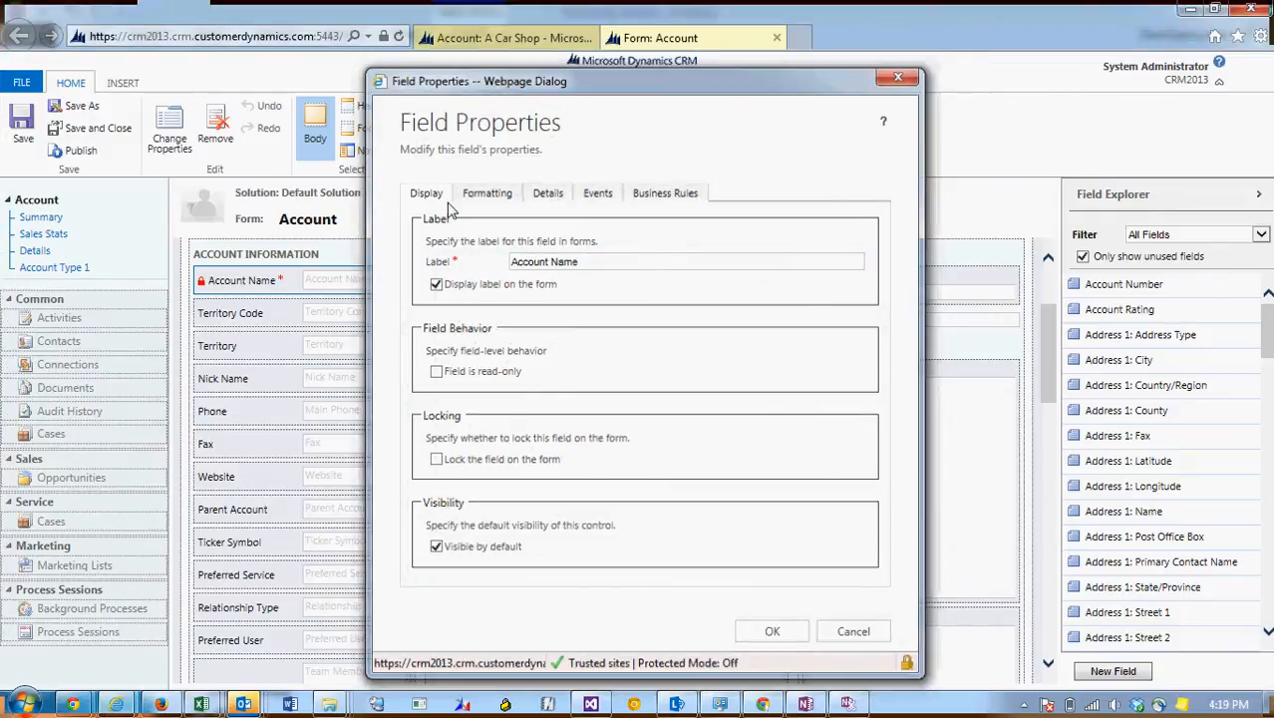
# Lock the ACCOUNT INFORMATION section on the form through its section properties
pyautogui.click(338, 257)
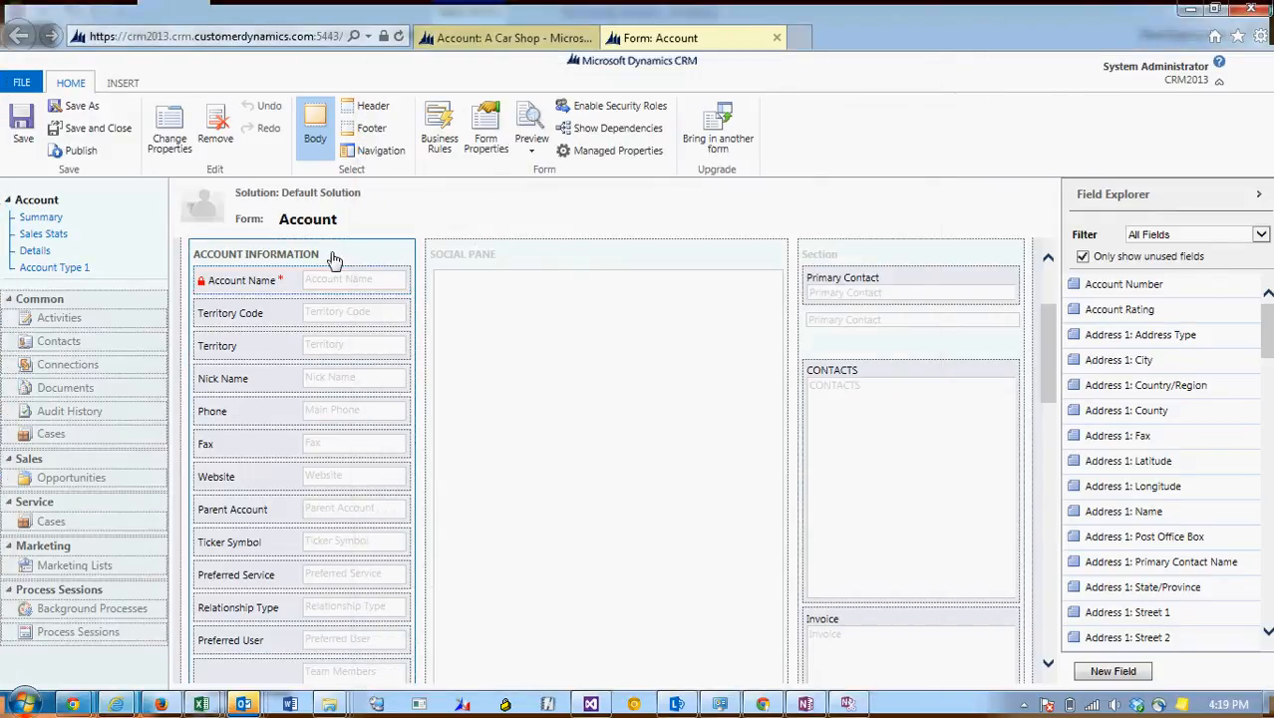
pyautogui.doubleClick(334, 258)
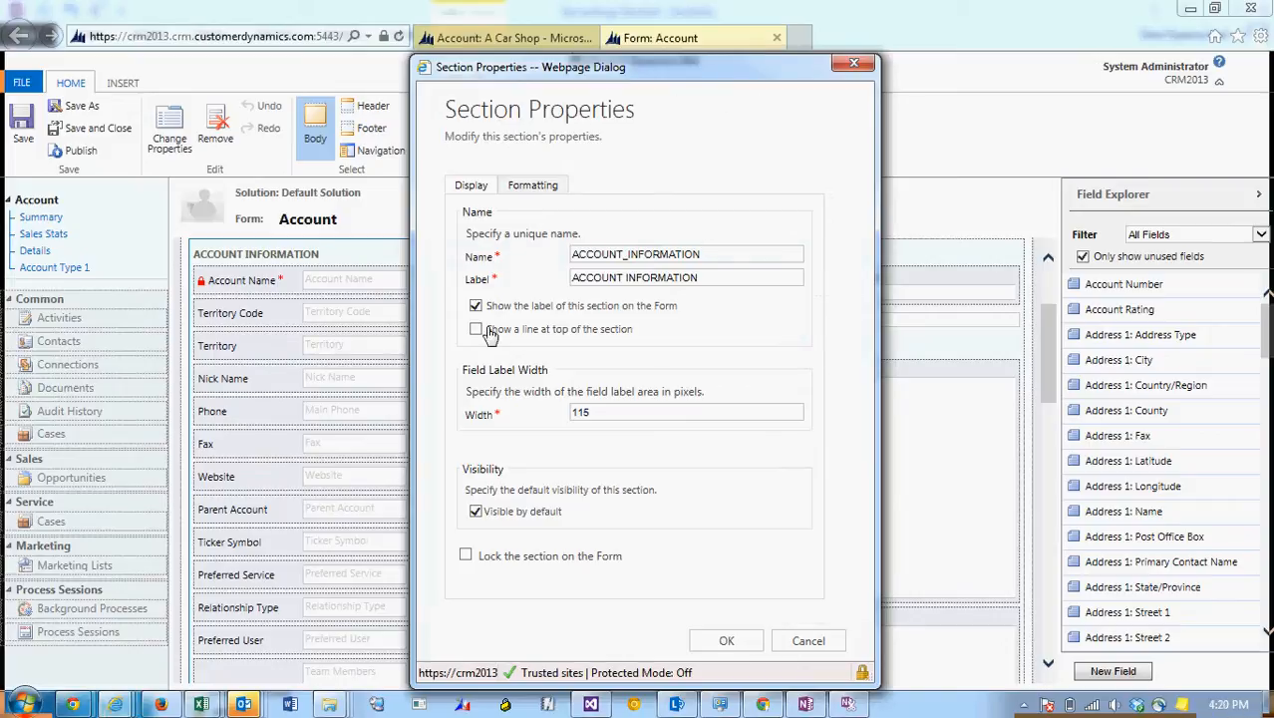
pyautogui.click(469, 558)
pyautogui.click(729, 640)
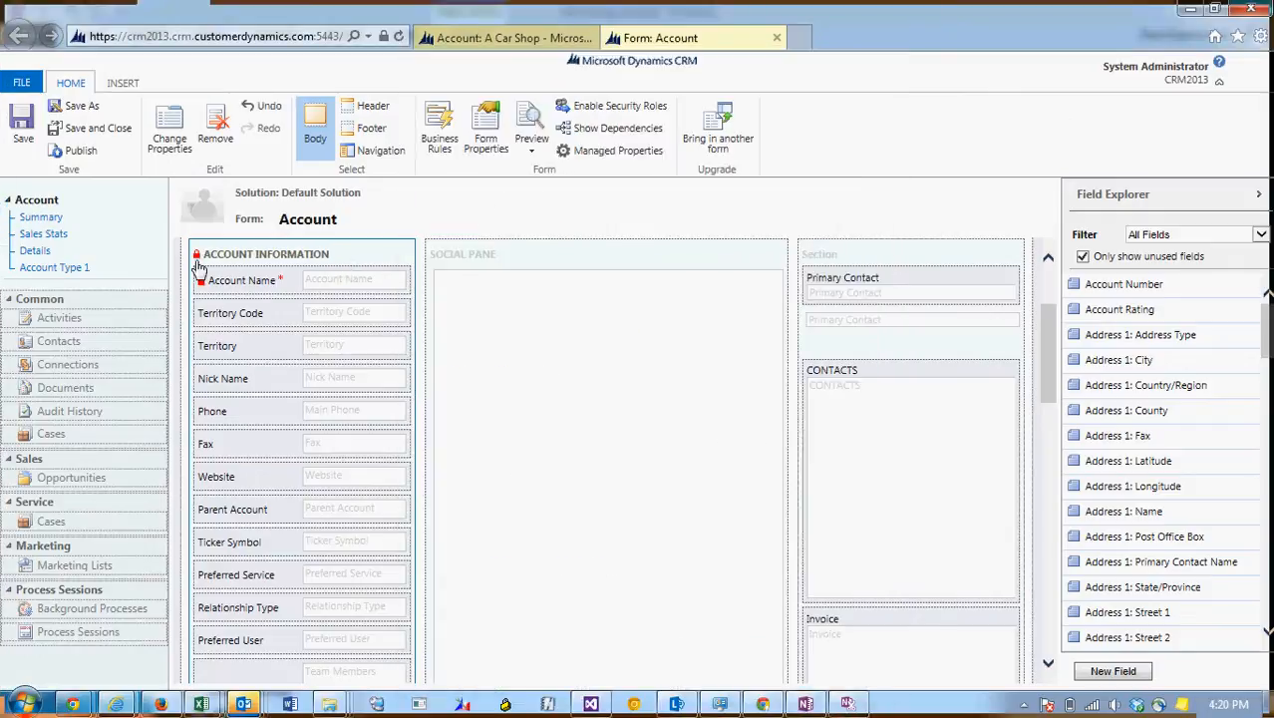
# Try to remove the locked ACCOUNT INFORMATION section and the Territory field inside it
pyautogui.click(216, 133)
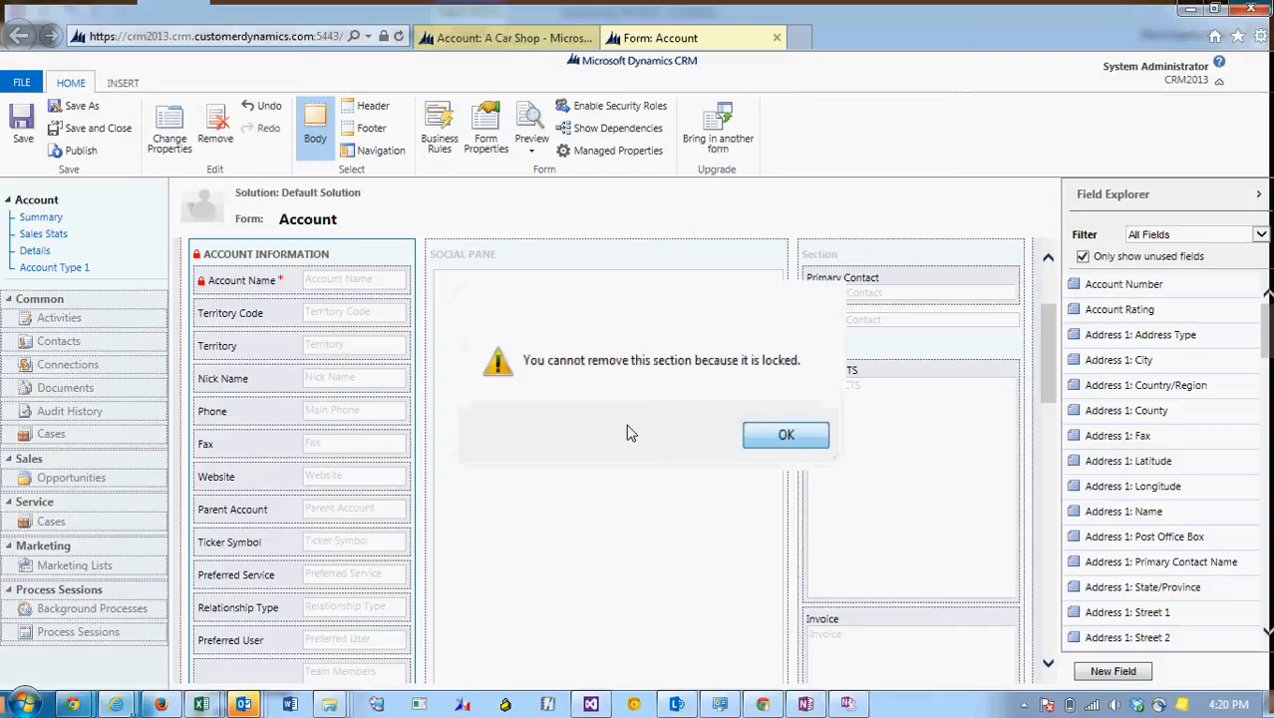
pyautogui.click(774, 425)
pyautogui.click(282, 348)
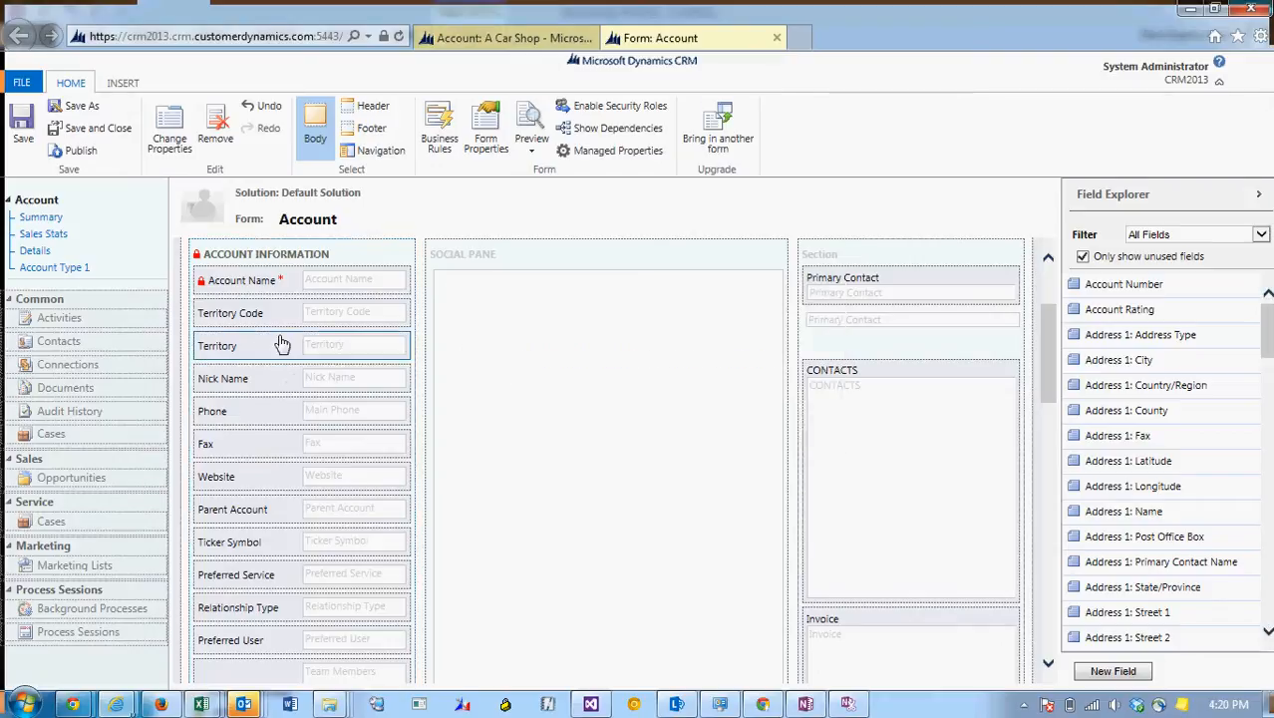
pyautogui.click(226, 140)
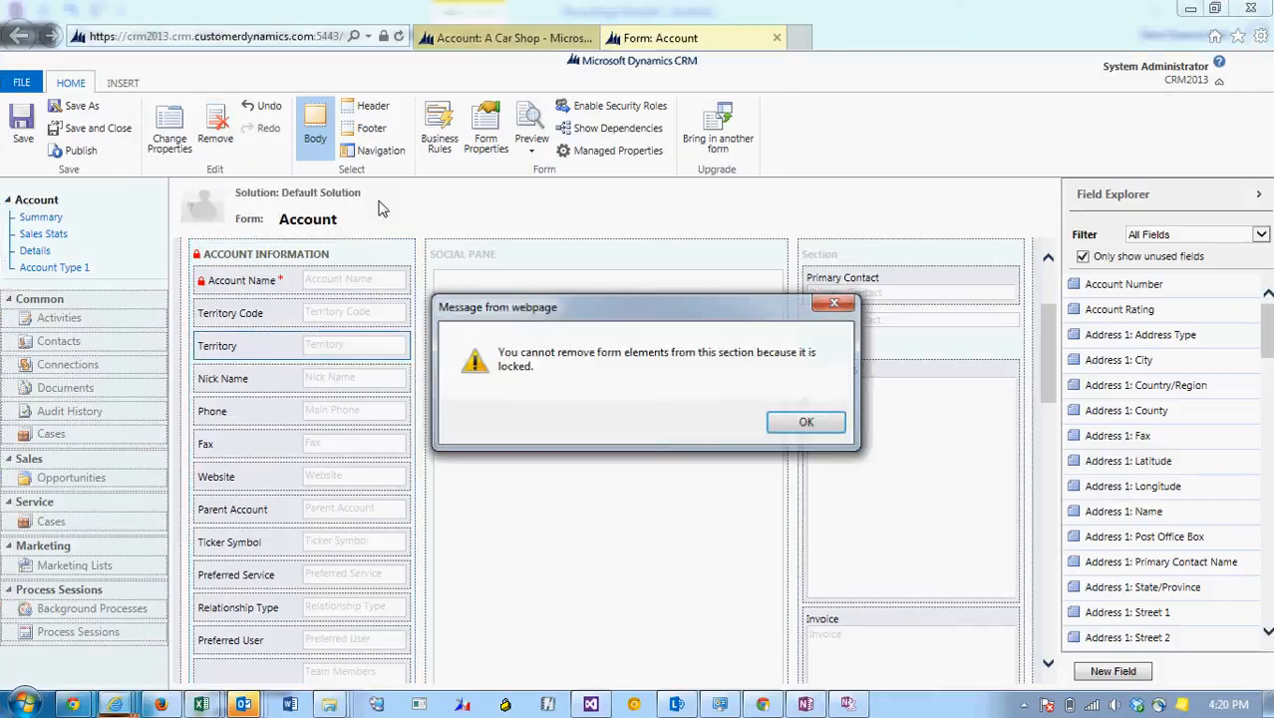
pyautogui.click(808, 423)
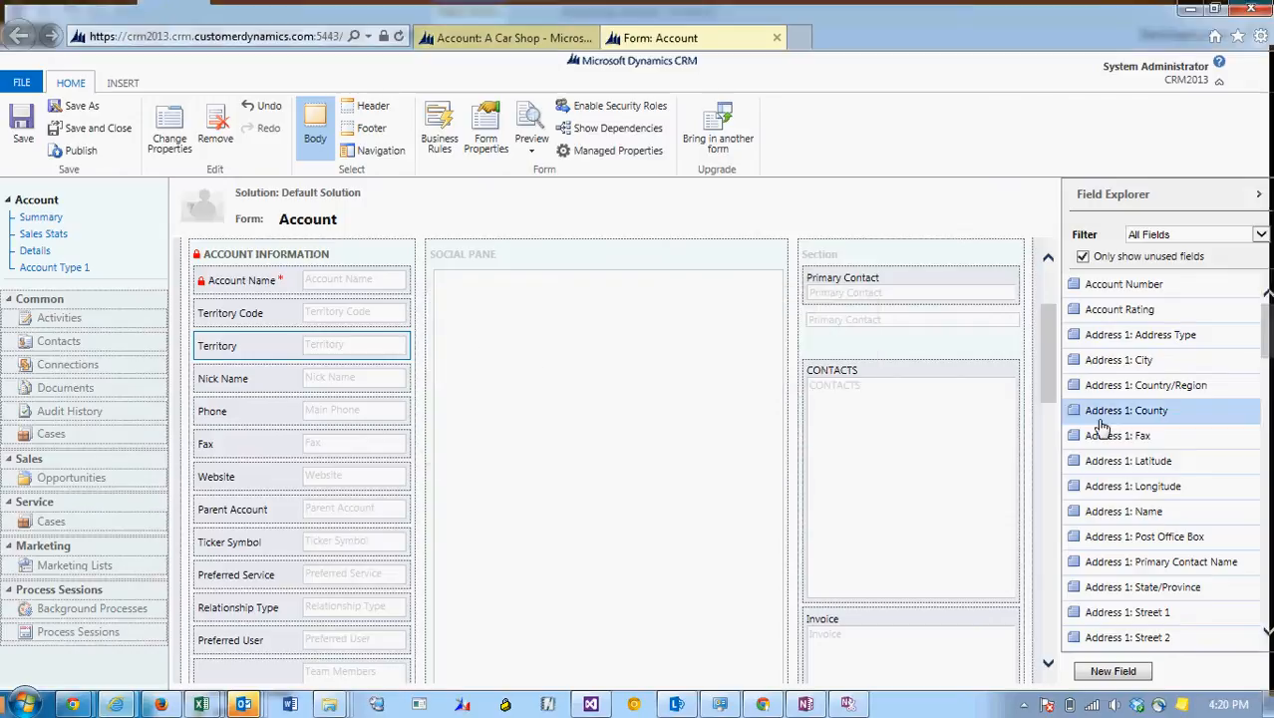
# Try to add unused fields such as Address 1: County and Account Rating to the locked ACCOUNT INFORMATION section
pyautogui.moveTo(1169, 417); pyautogui.dragTo(271, 368)
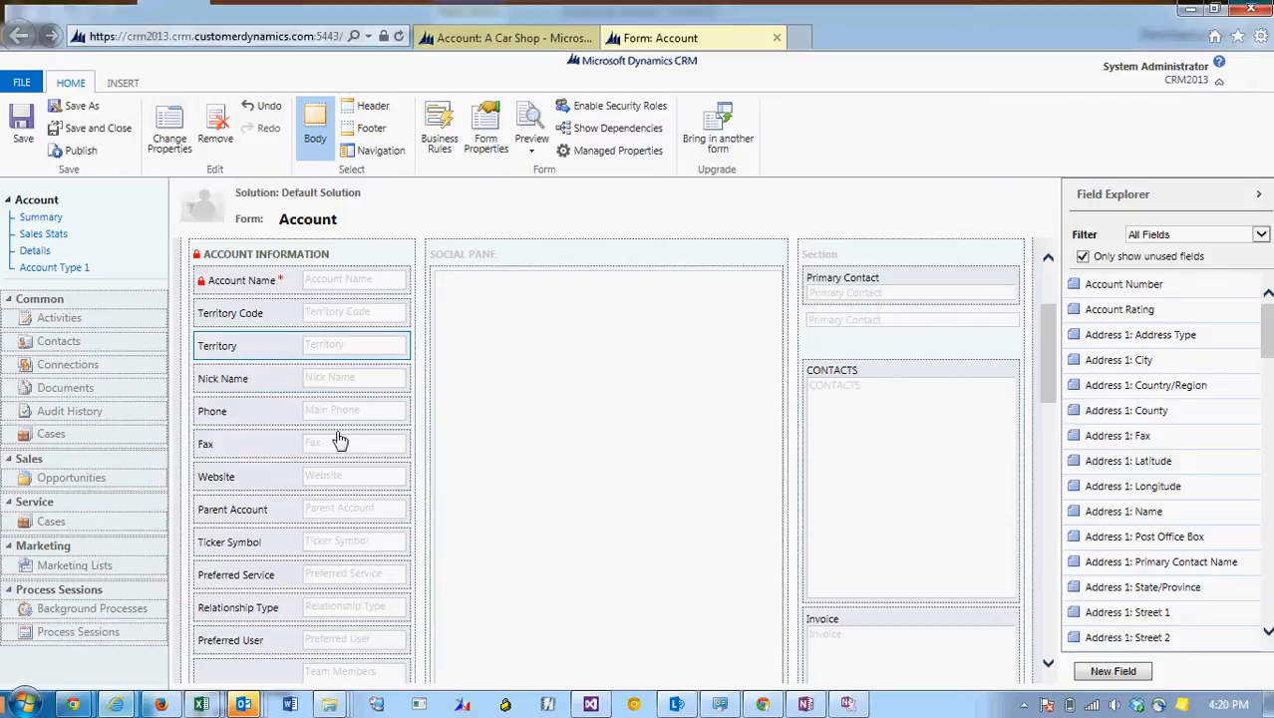
pyautogui.moveTo(1147, 385); pyautogui.dragTo(270, 368)
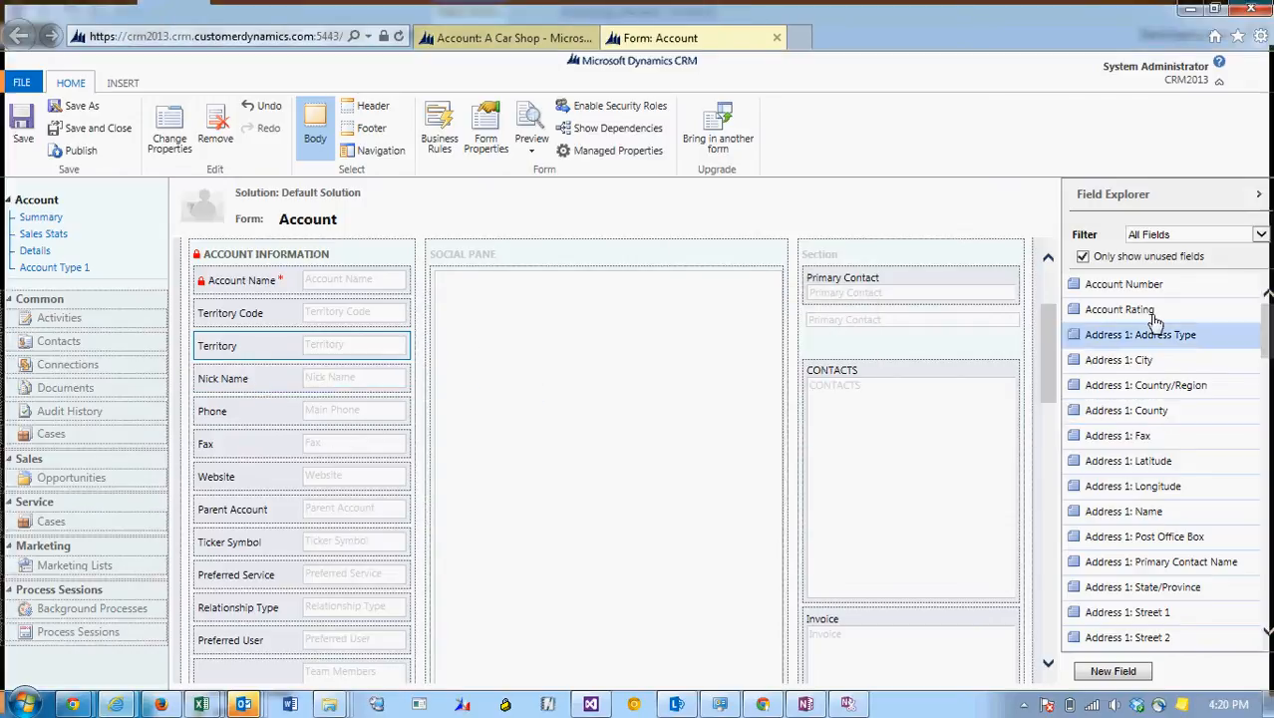
pyautogui.moveTo(1155, 319); pyautogui.dragTo(285, 365)
pyautogui.moveTo(1104, 308); pyautogui.dragTo(297, 351)
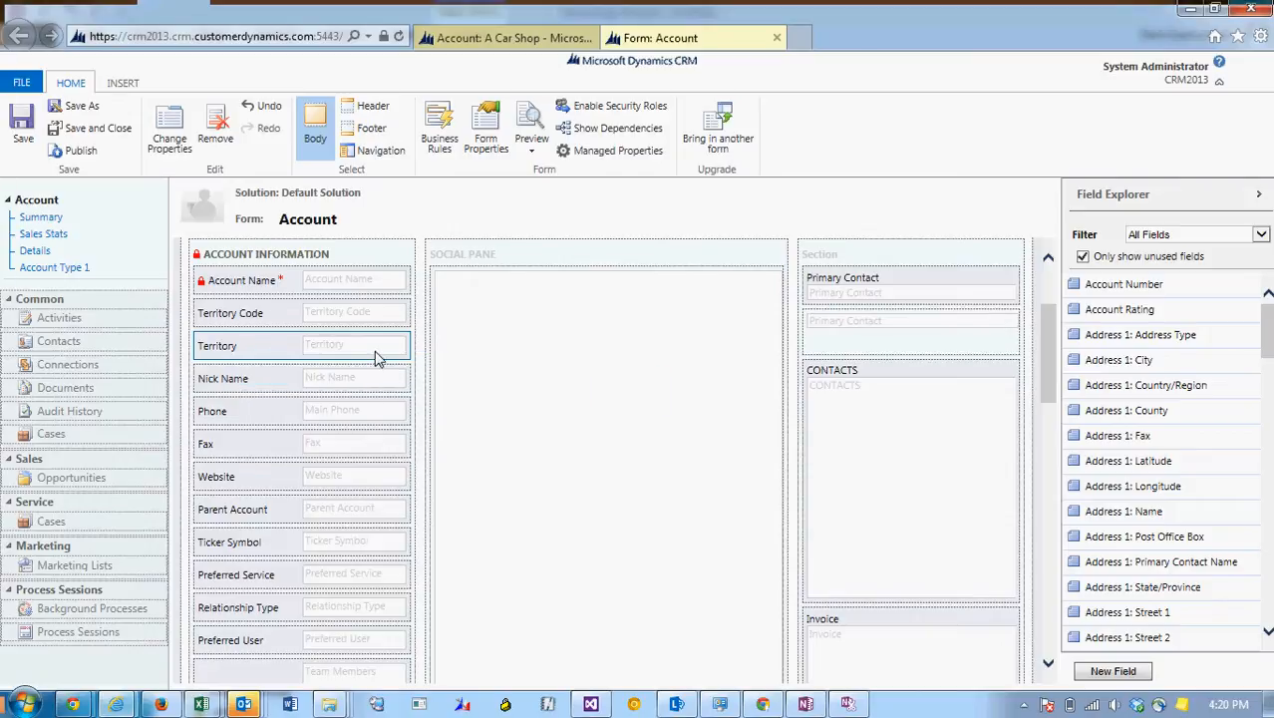
# Unlock the ACCOUNT INFORMATION section in its section properties
pyautogui.click(327, 259)
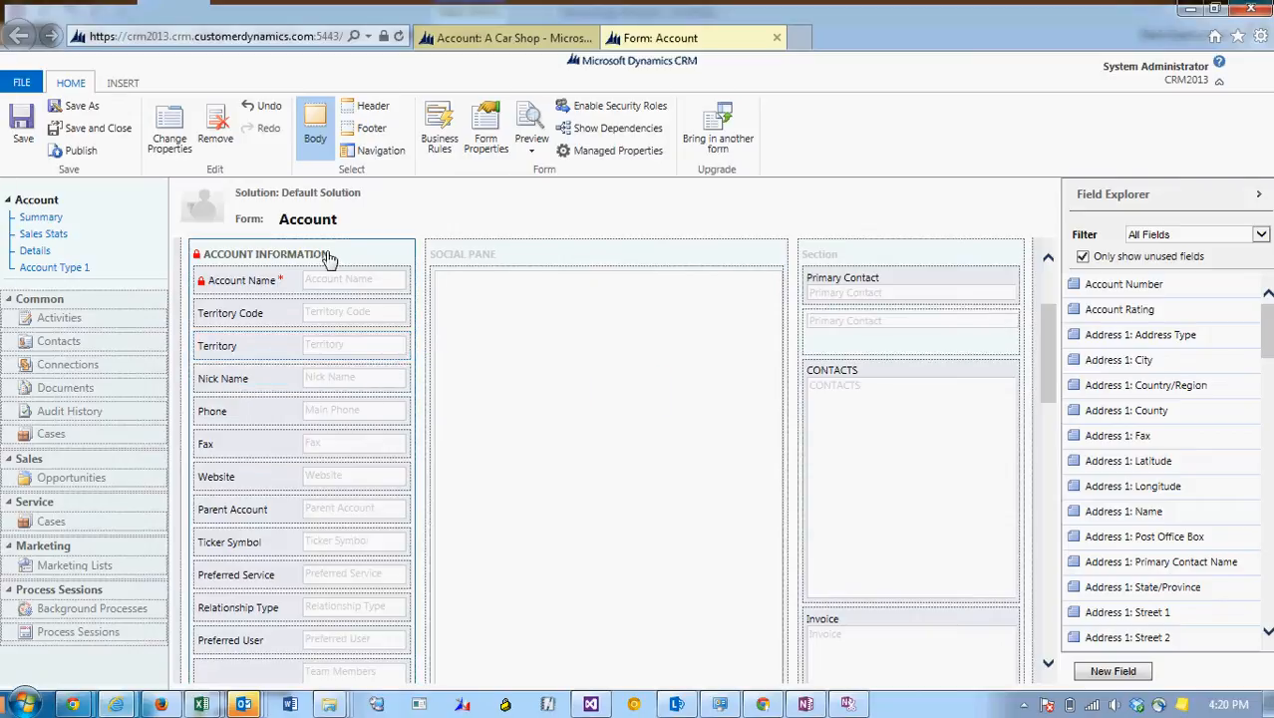
pyautogui.doubleClick(319, 257)
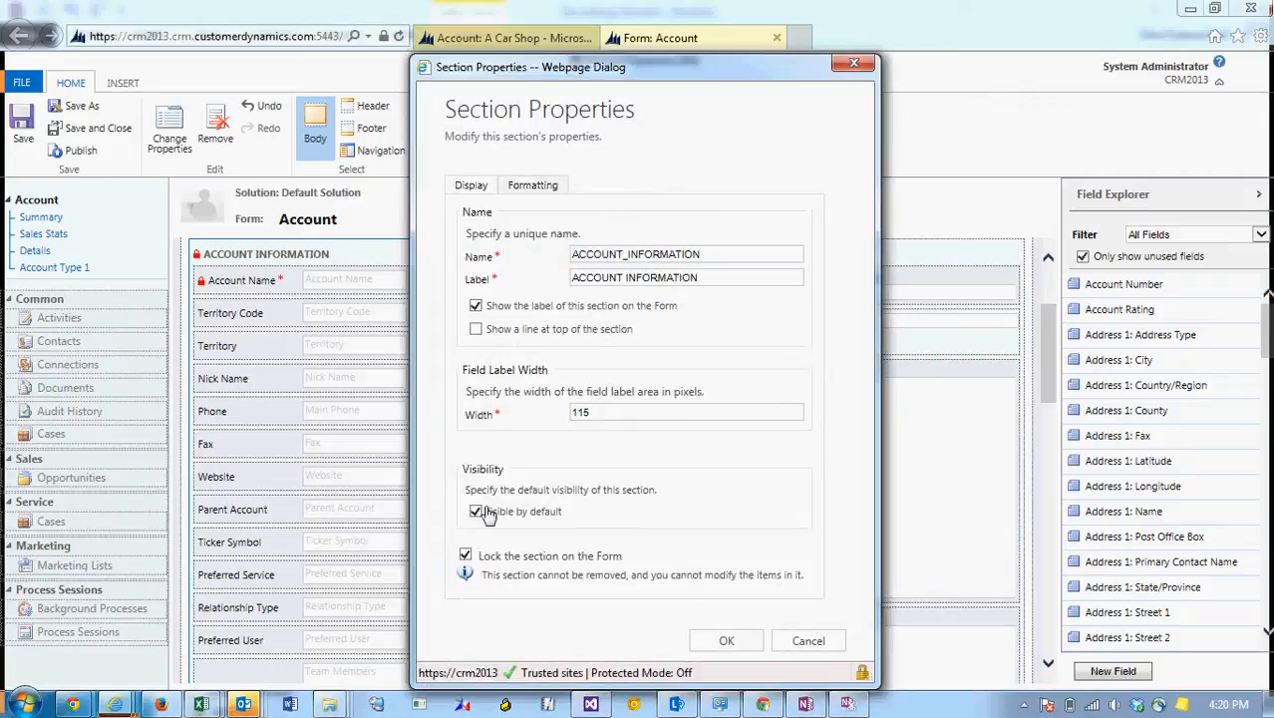
pyautogui.click(727, 643)
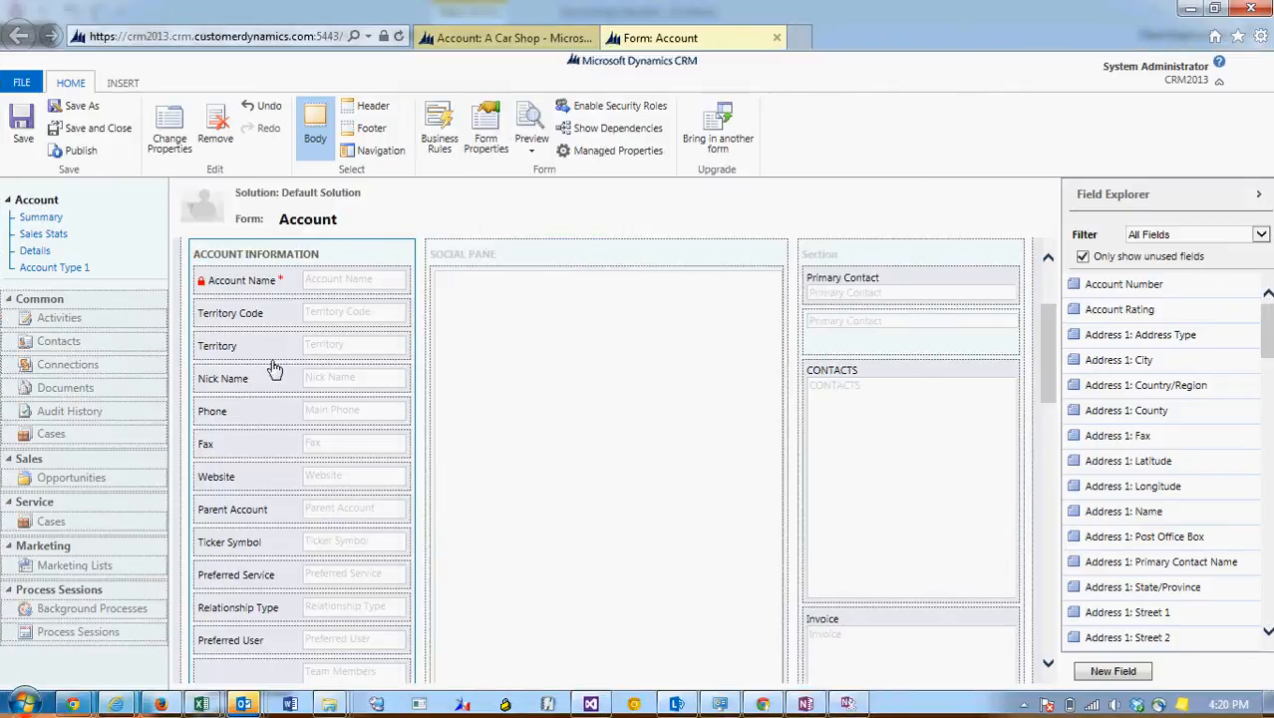
# Lock the Territory field on the form and try to remove it
pyautogui.click(274, 356)
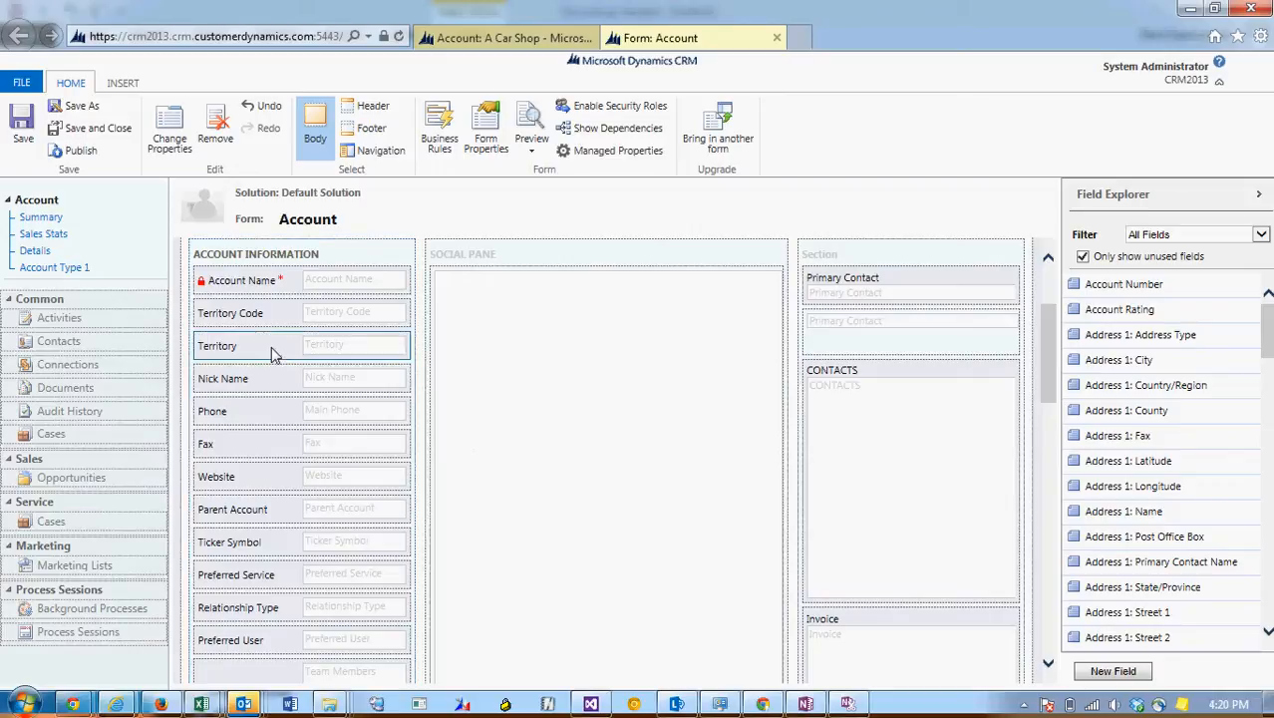
pyautogui.doubleClick(274, 356)
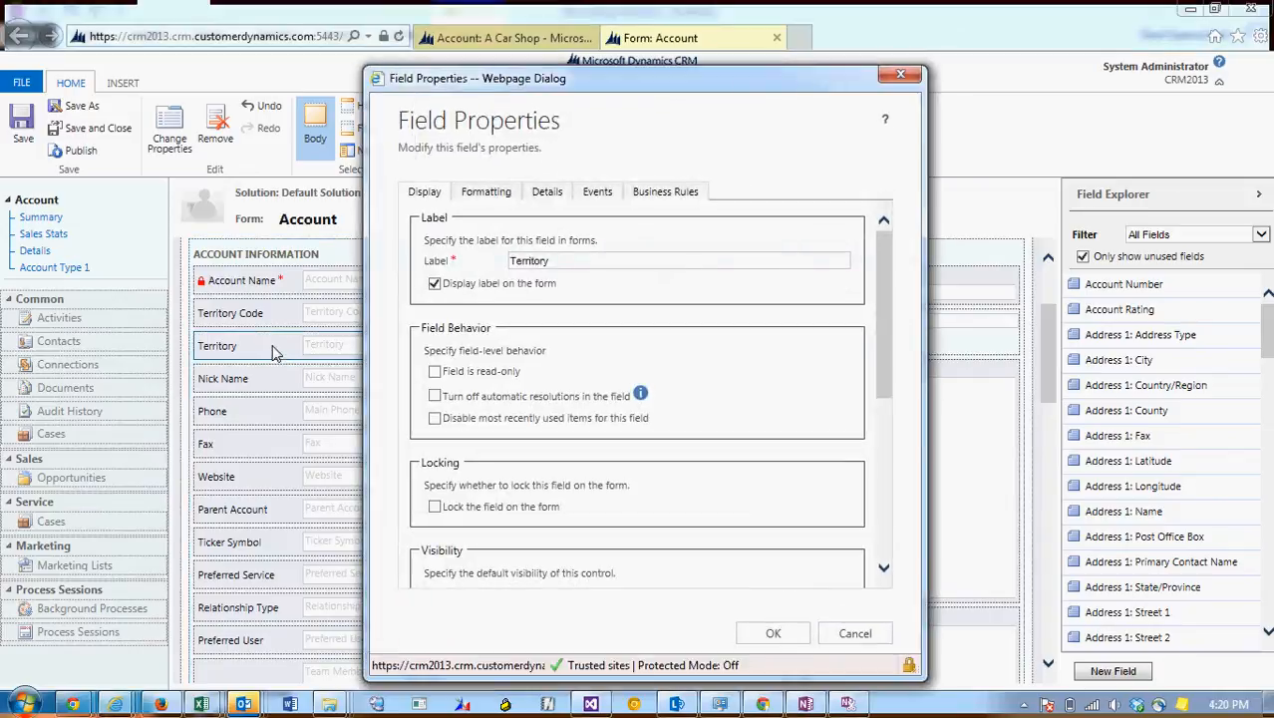
pyautogui.click(473, 510)
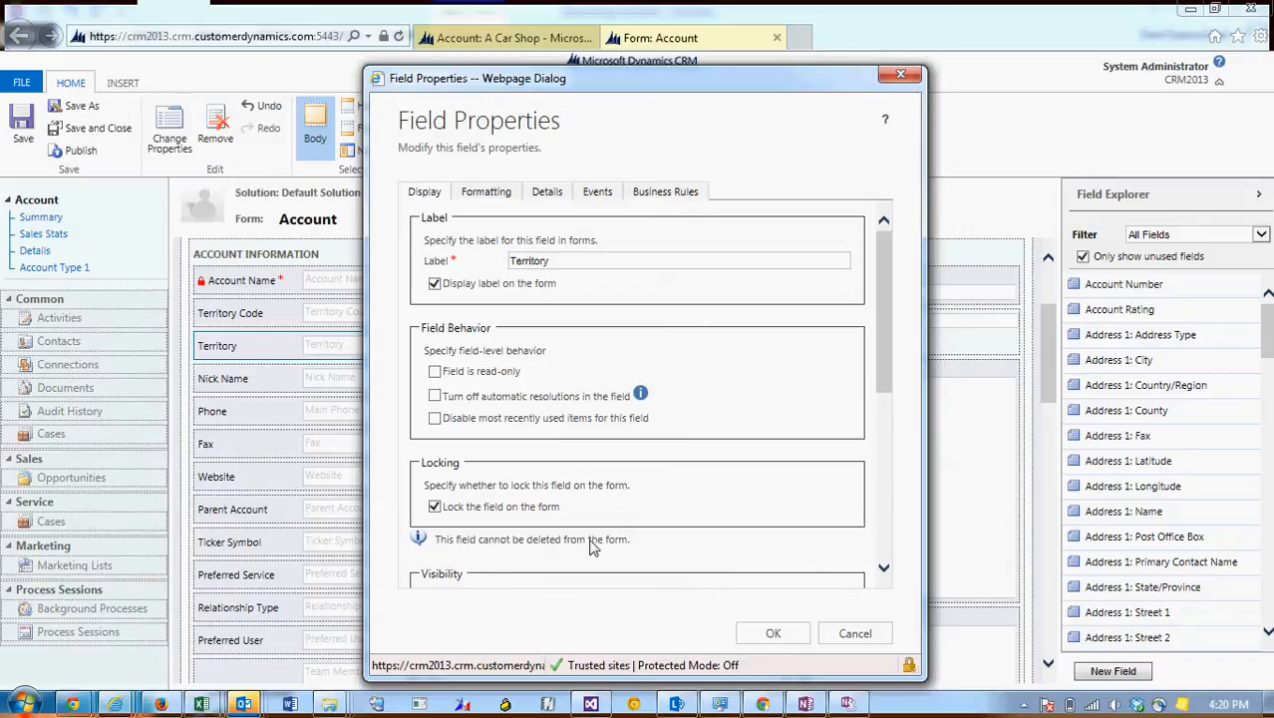
pyautogui.click(772, 631)
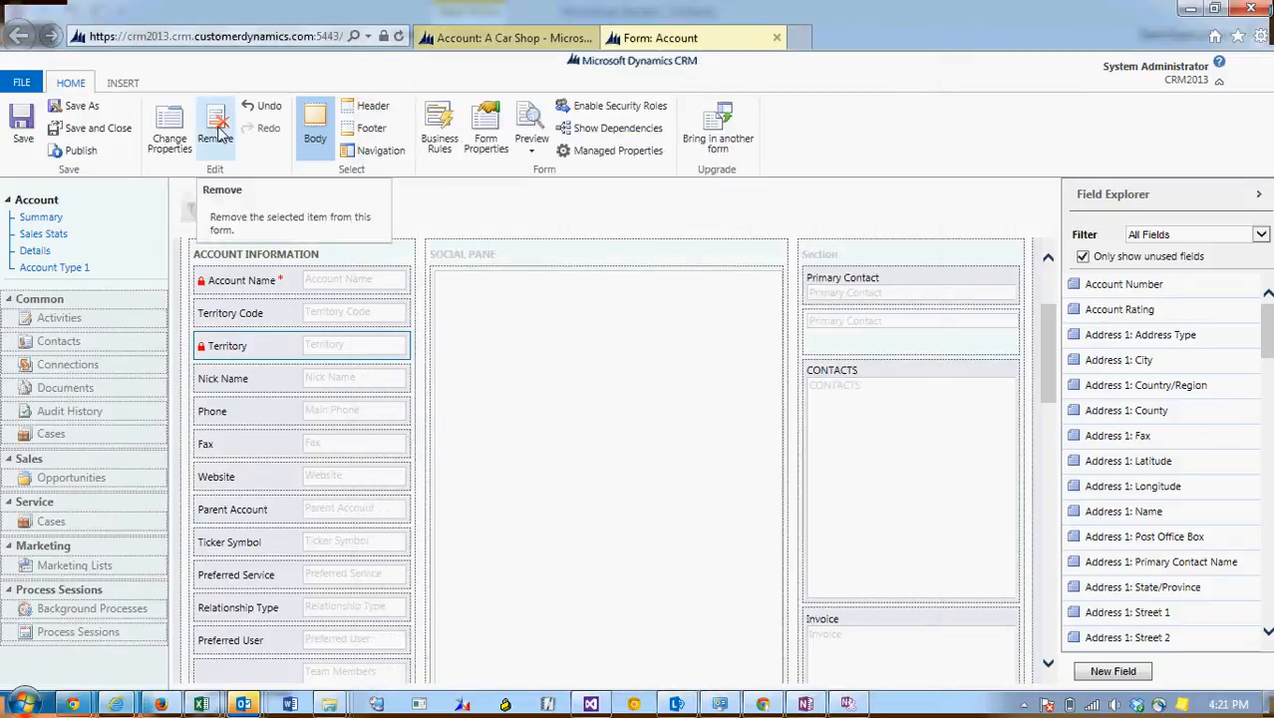
pyautogui.click(217, 132)
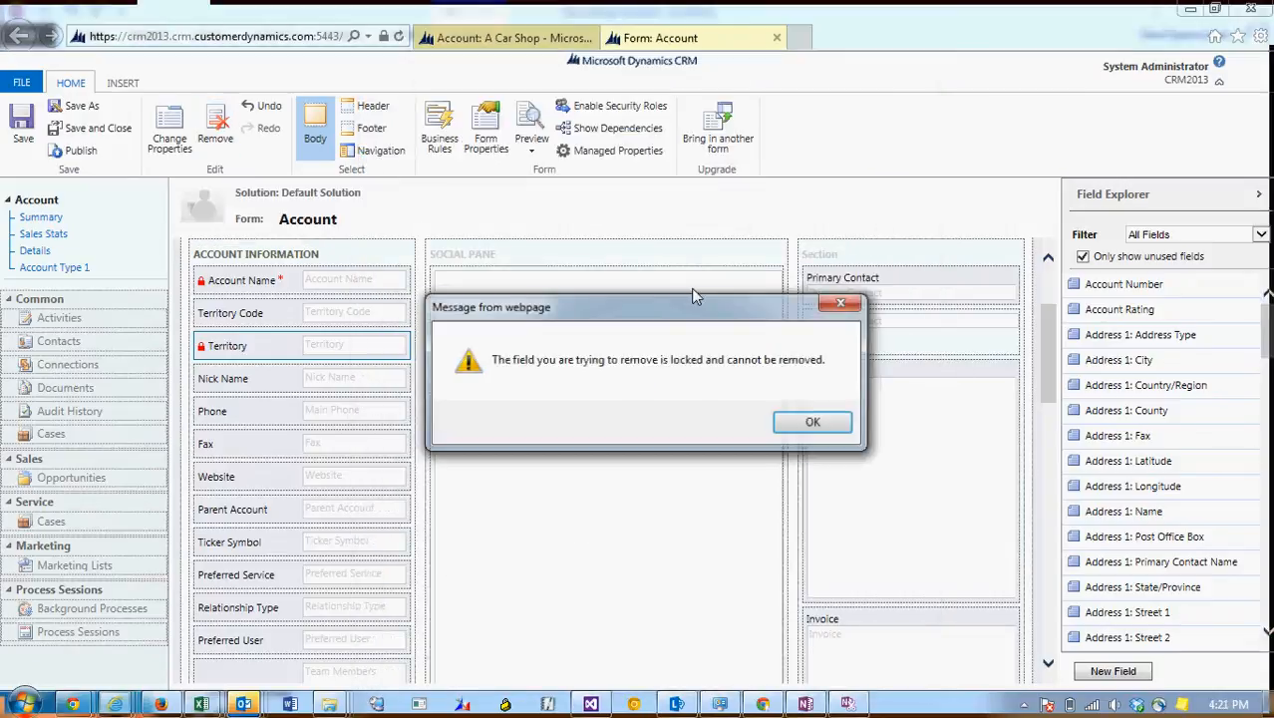
pyautogui.click(818, 424)
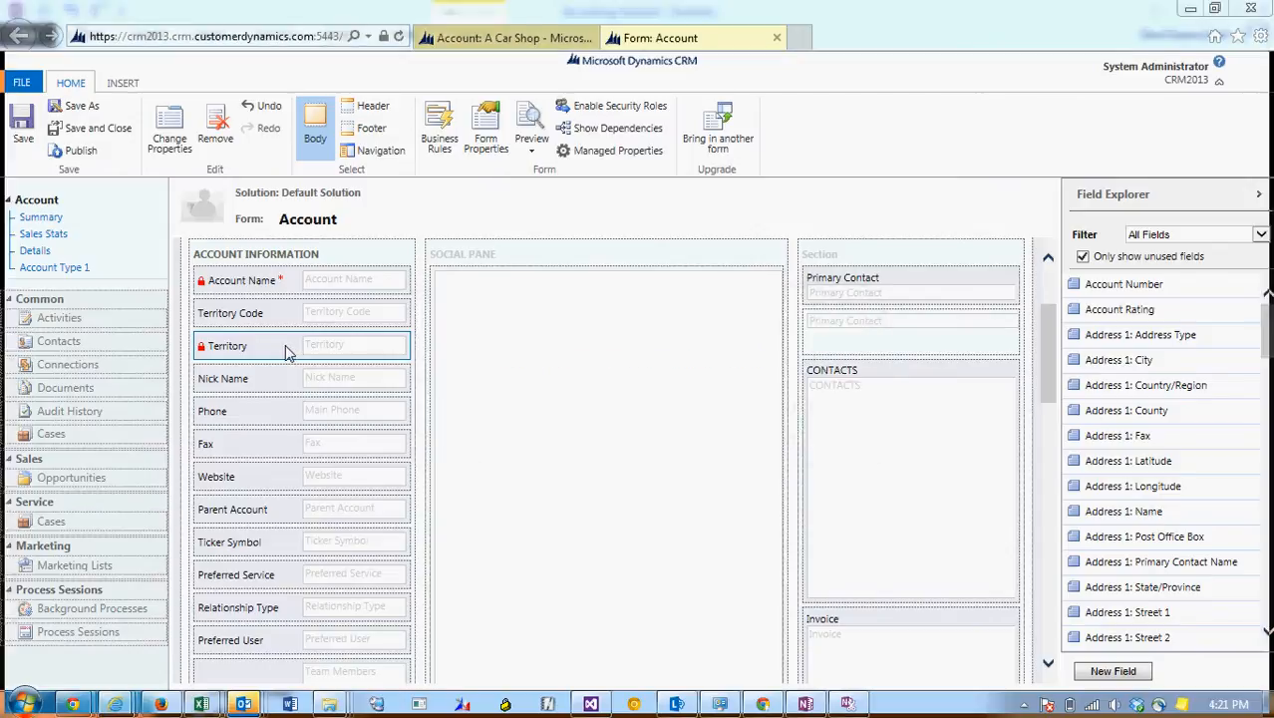
# Unlock the Territory field in its field properties
pyautogui.doubleClick(289, 349)
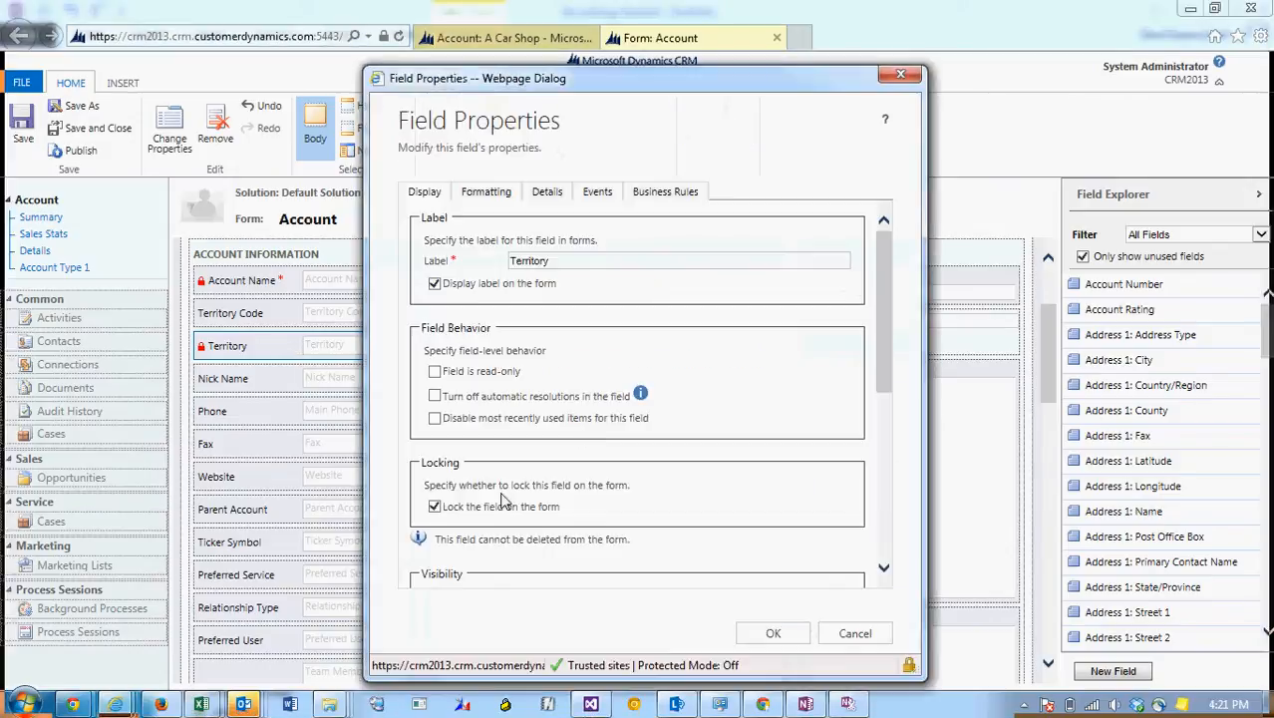
pyautogui.click(493, 507)
pyautogui.click(764, 635)
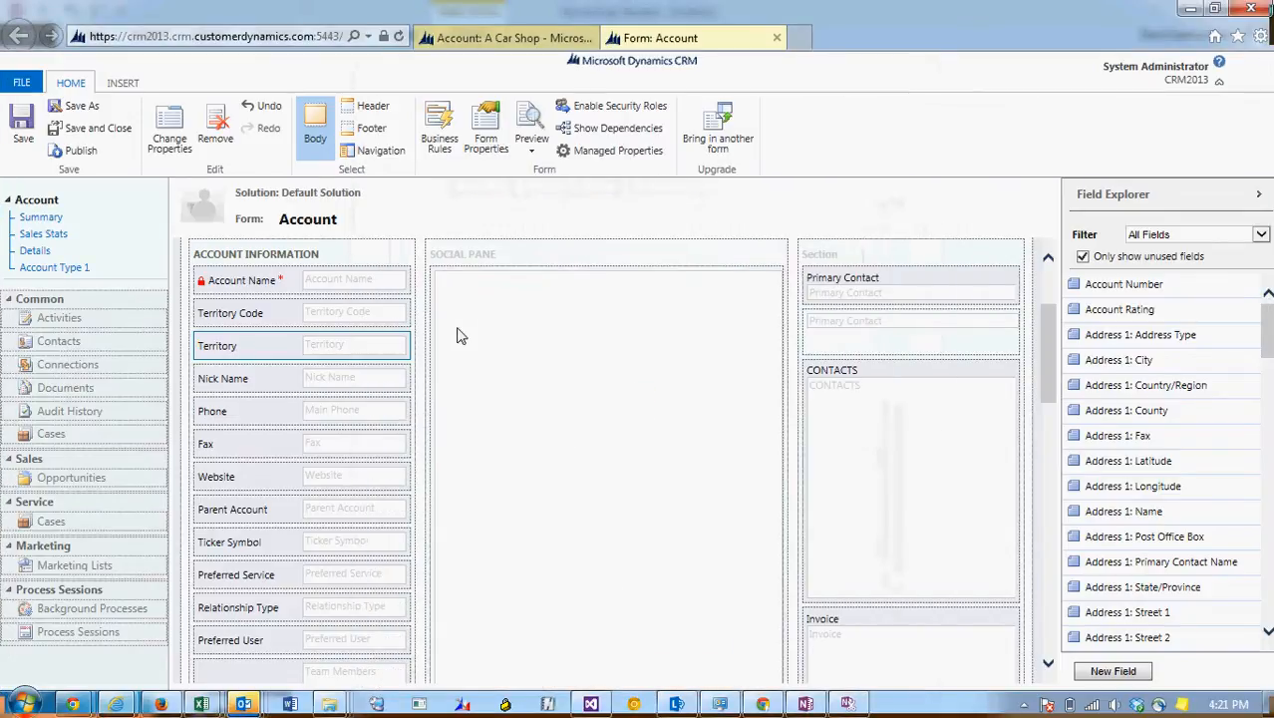
# Add Territory to the dependent fields in the form's non-event dependencies and check the field's locking setting
pyautogui.click(495, 140)
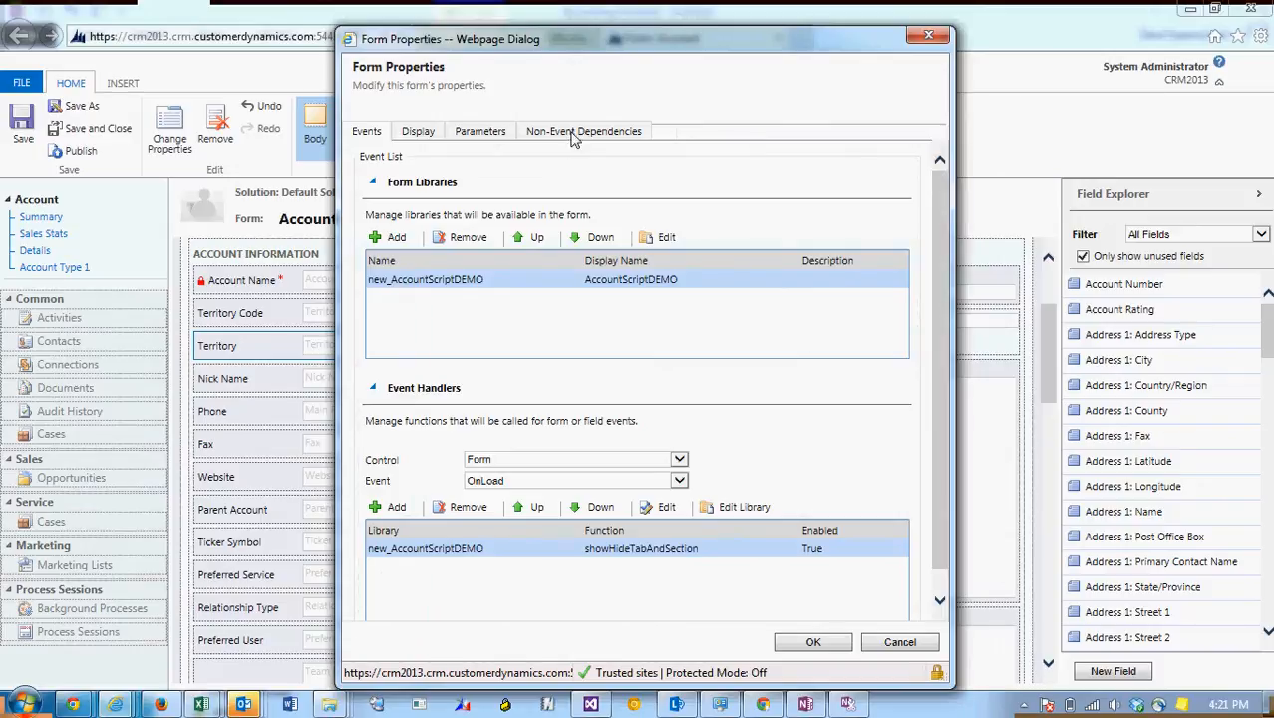
pyautogui.click(576, 140)
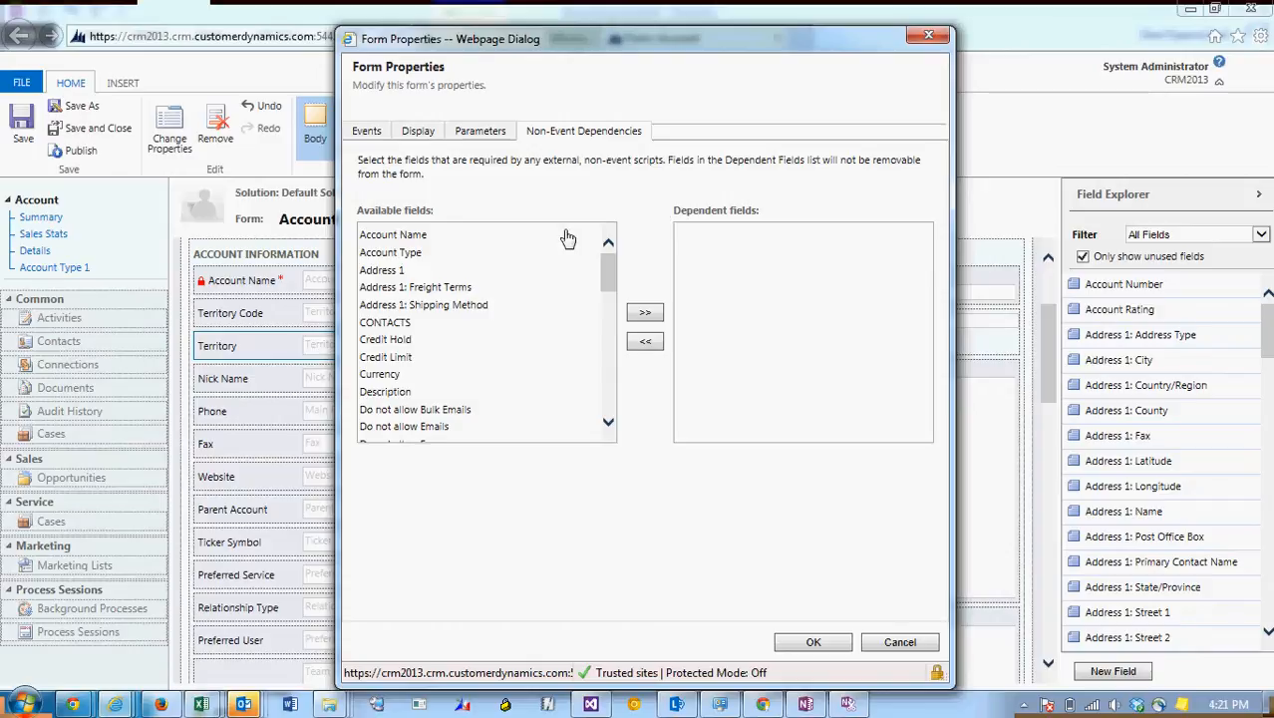
pyautogui.moveTo(606, 274); pyautogui.dragTo(603, 419)
pyautogui.click(439, 363)
pyautogui.click(645, 312)
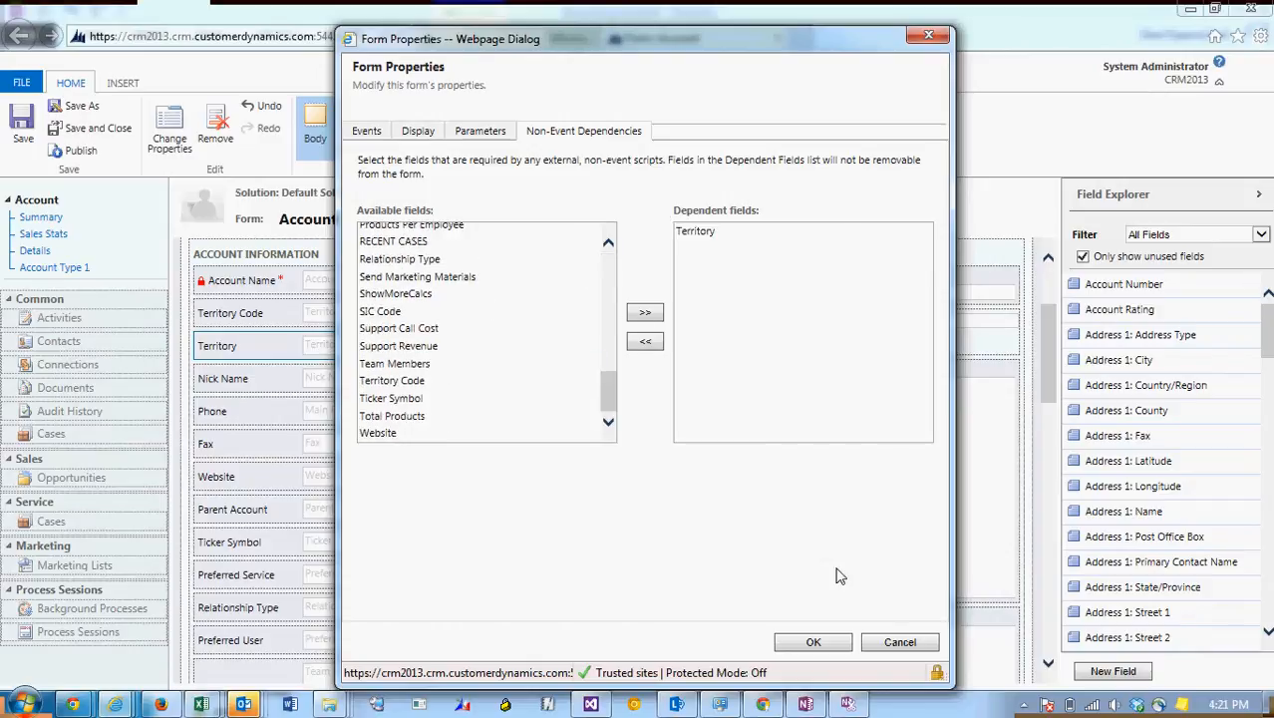
pyautogui.click(815, 644)
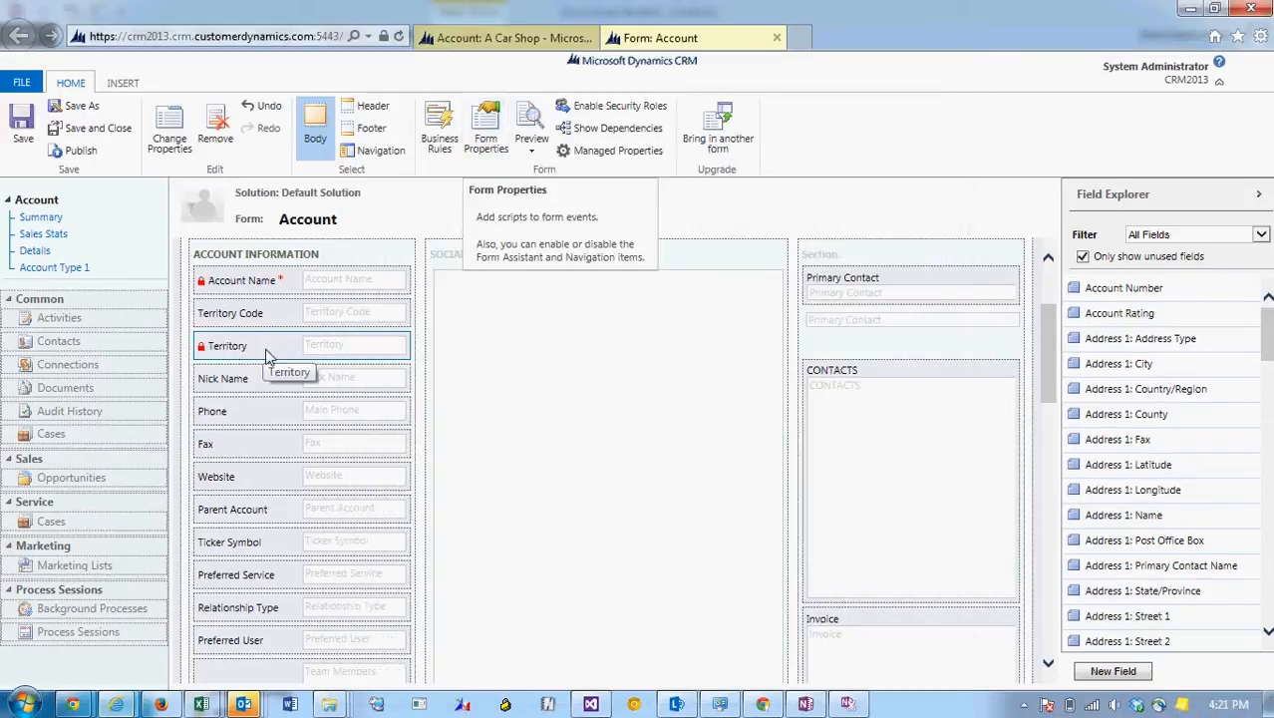
pyautogui.doubleClick(268, 356)
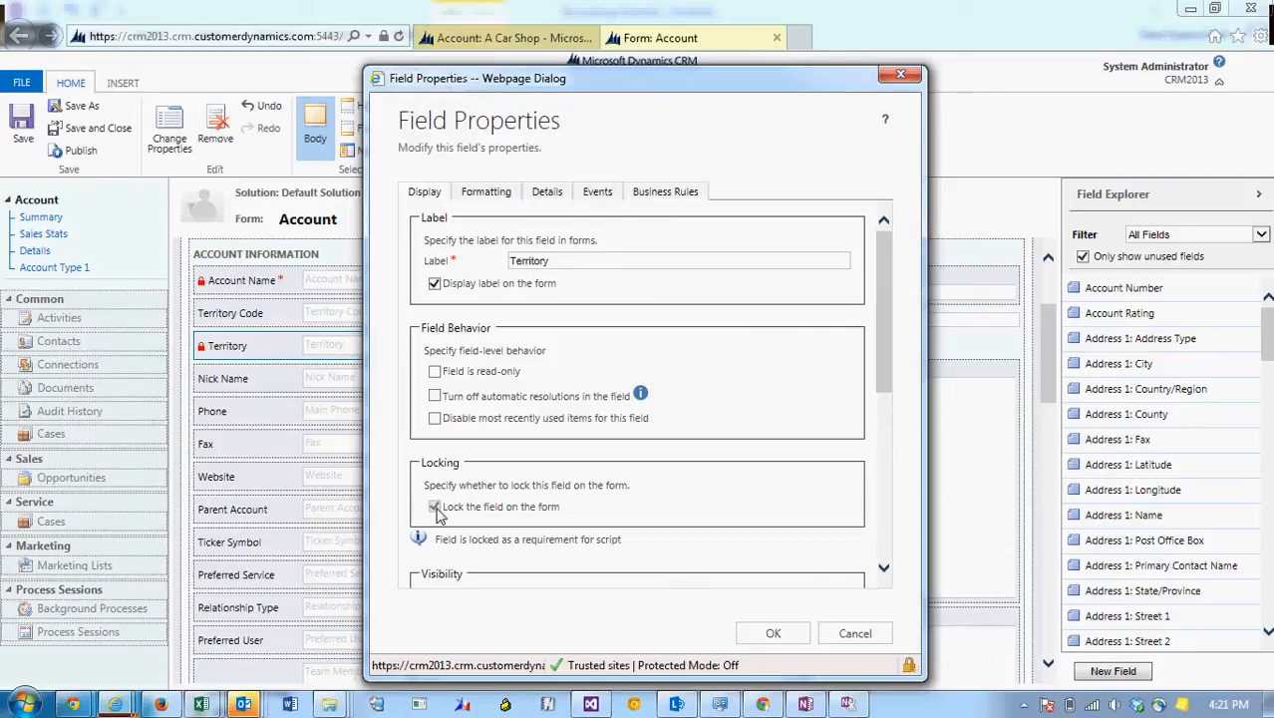
pyautogui.click(904, 77)
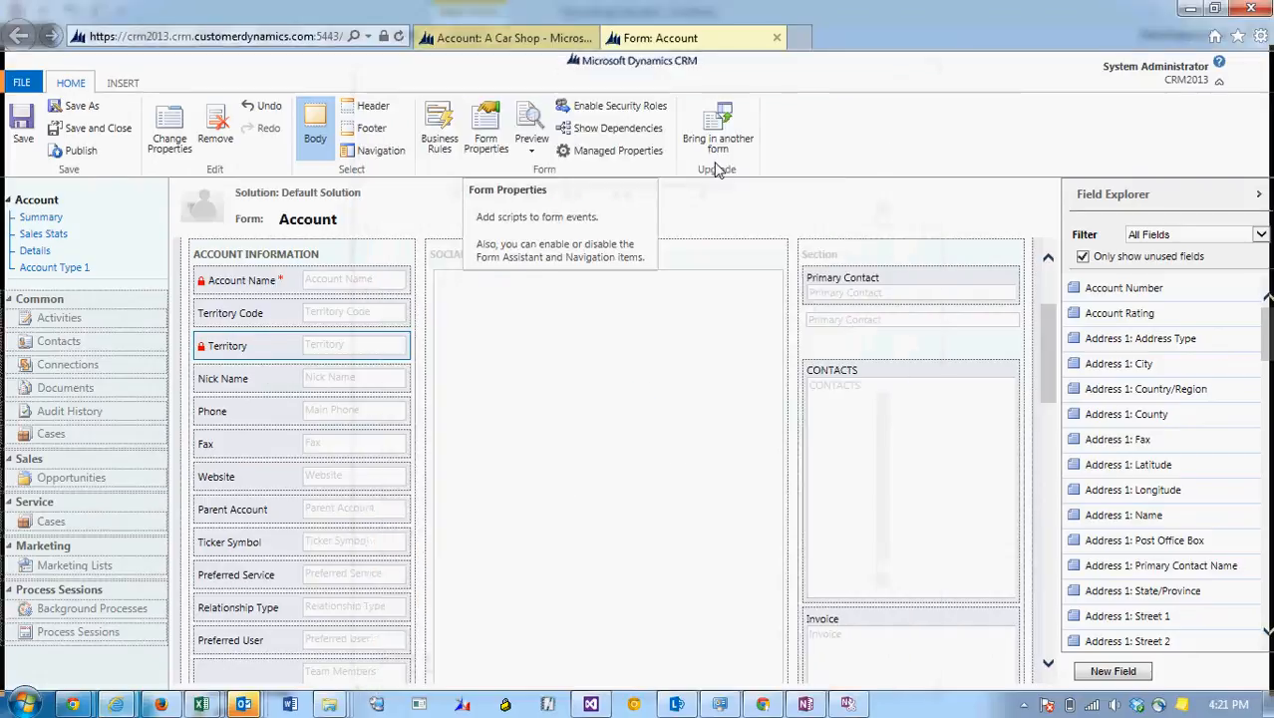
# Remove Territory from the dependent fields in the form's non-event dependencies
pyautogui.click(488, 137)
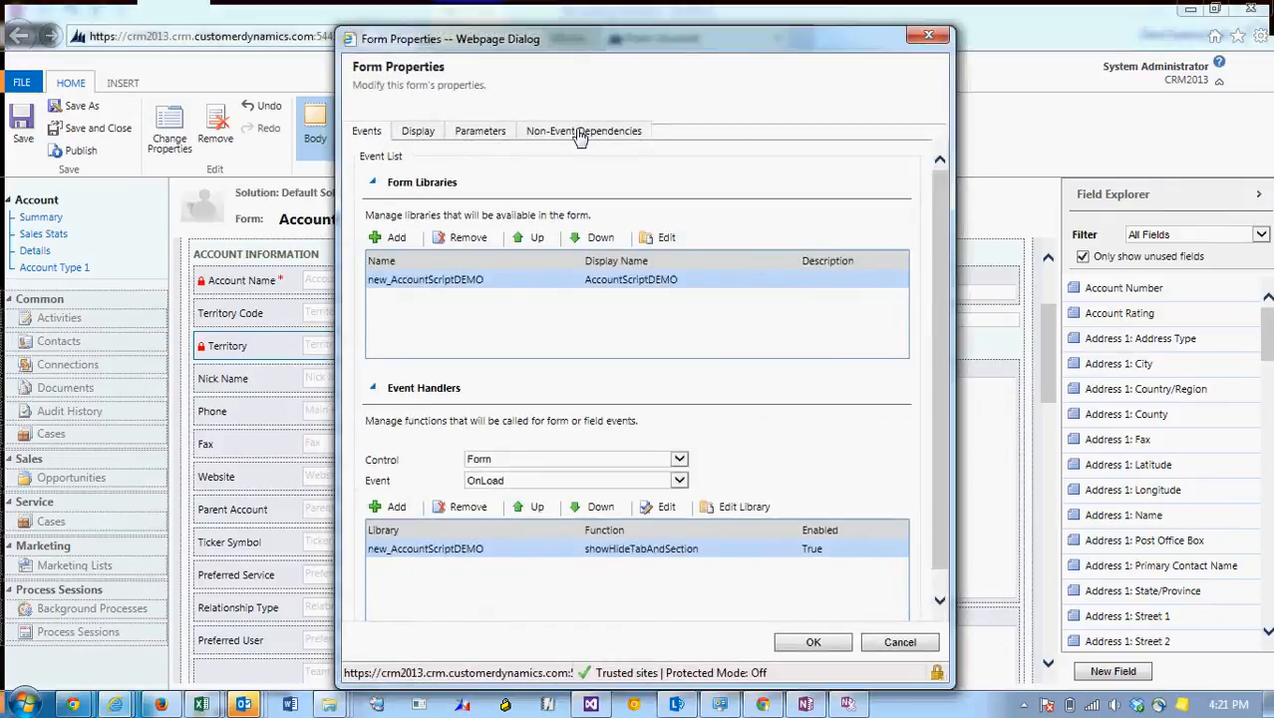
pyautogui.click(581, 136)
pyautogui.doubleClick(736, 245)
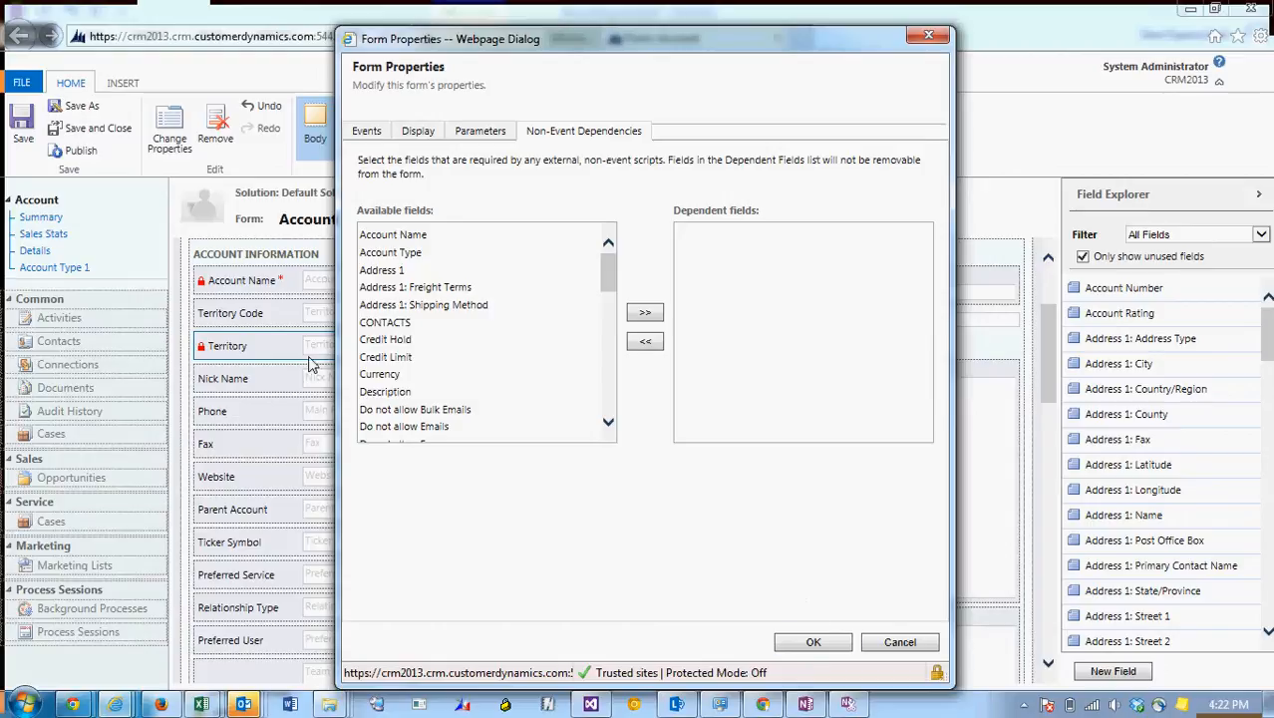
pyautogui.click(827, 646)
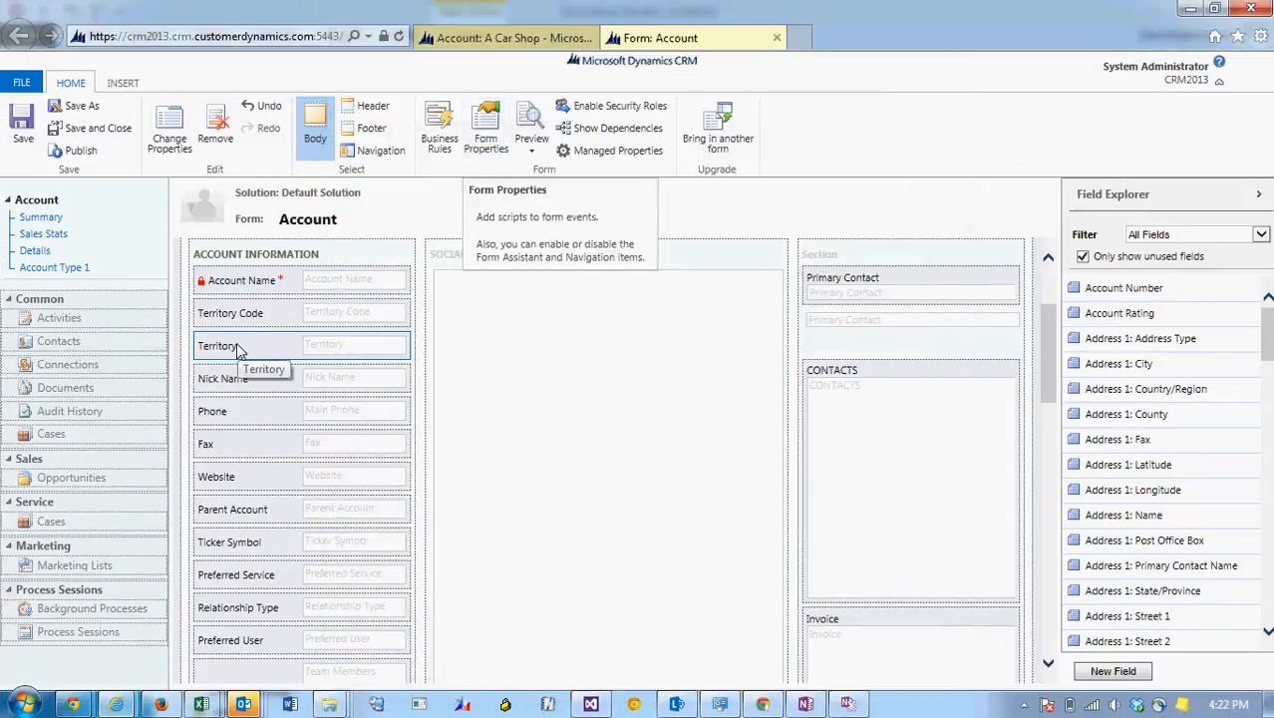